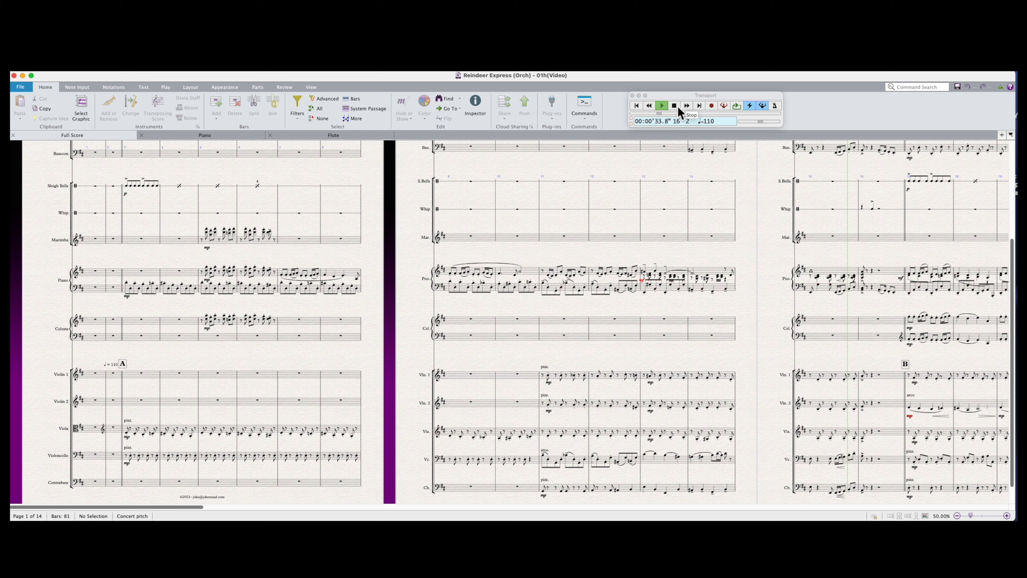
- Stop the running playback, select the clarinet melody in bars 7 to 10 and play it back
left_click(676, 106)
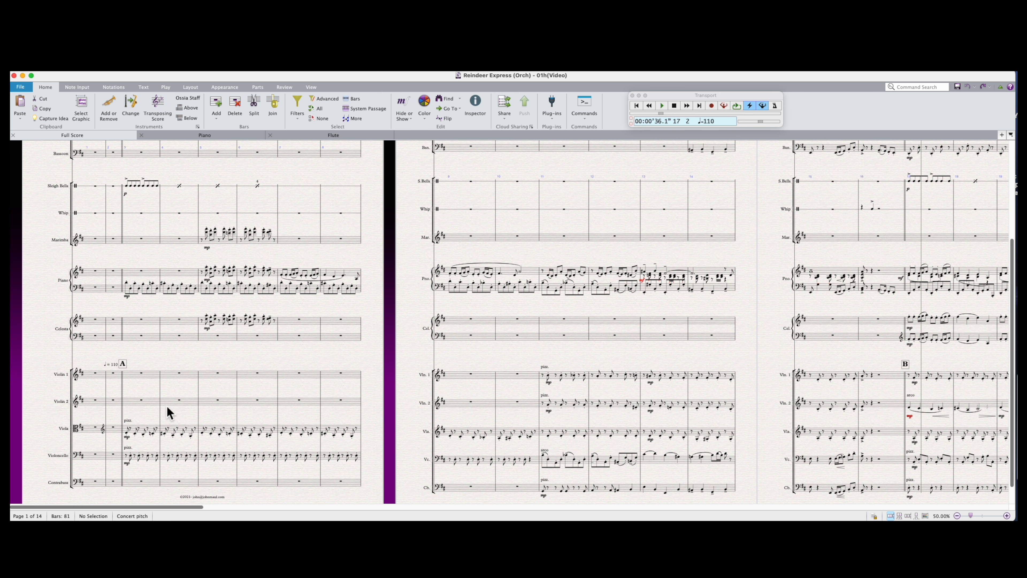
scroll(195, 358, "up", 5)
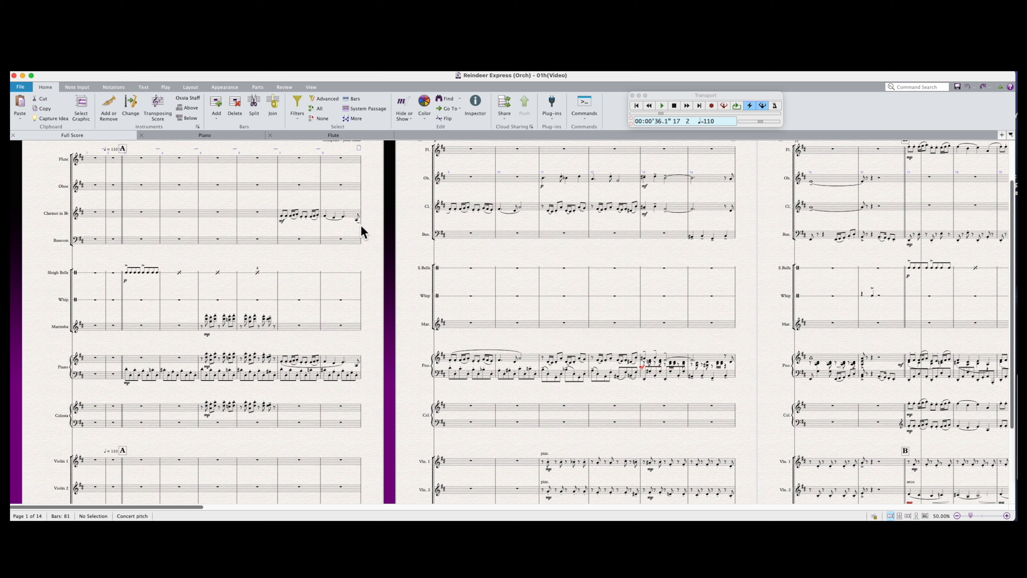
left_click(286, 214)
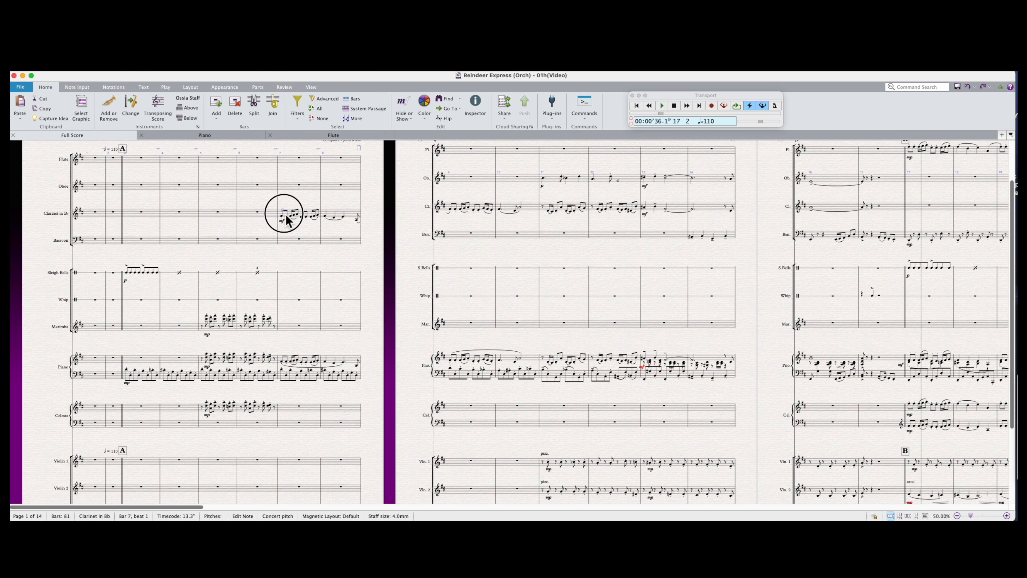
left_click(311, 215)
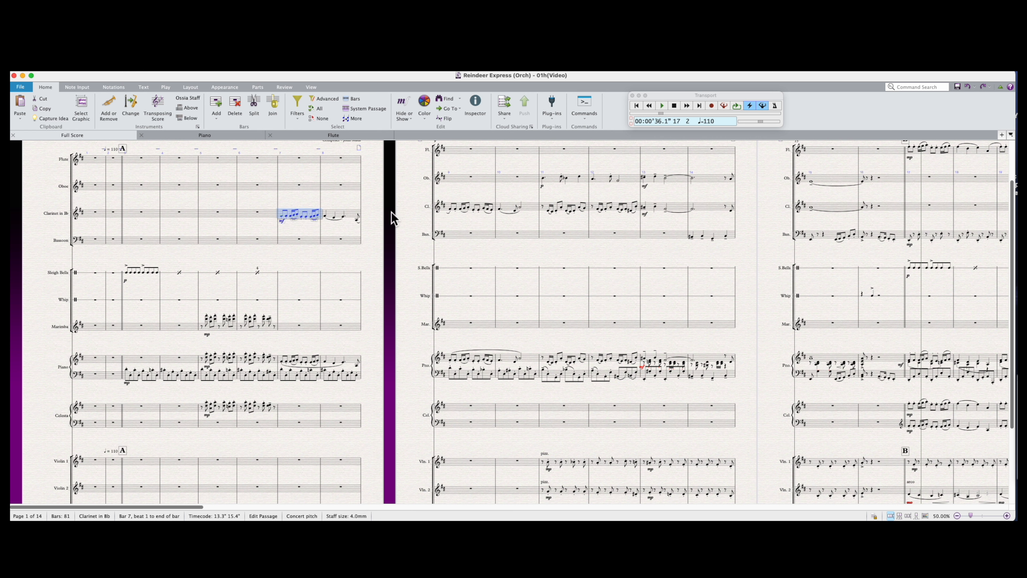
left_click(532, 206, "shift")
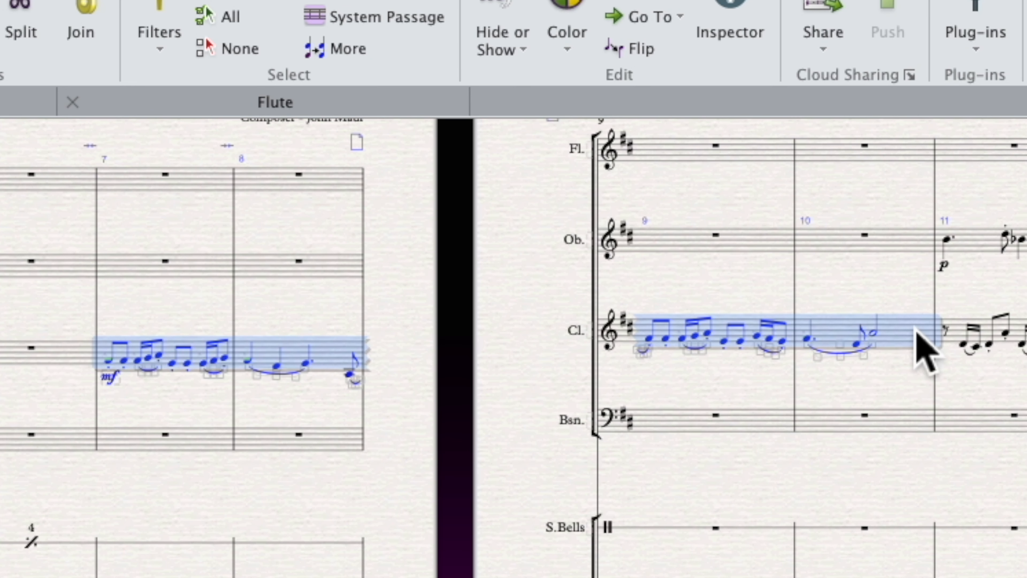
key("p")
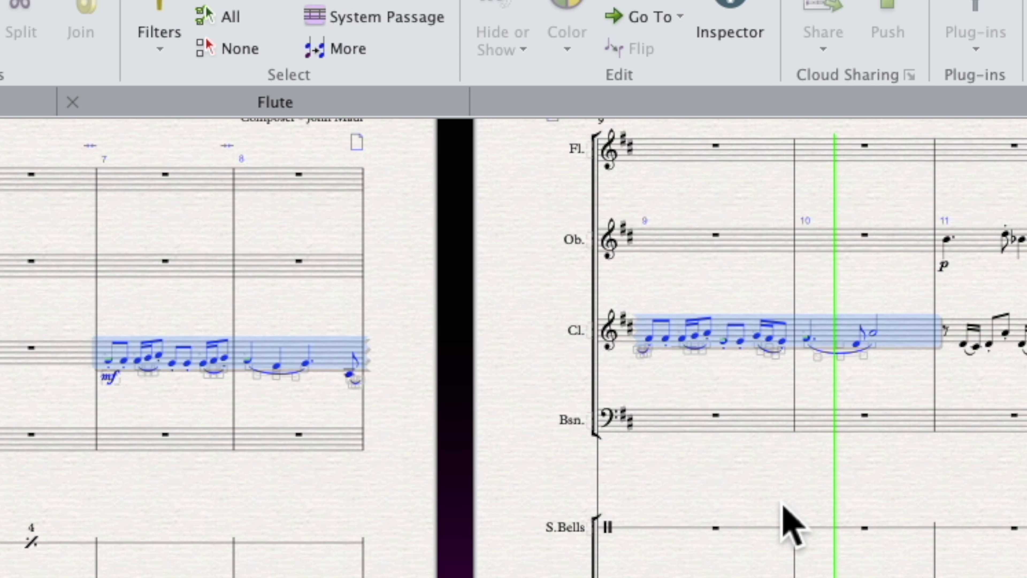
key("space")
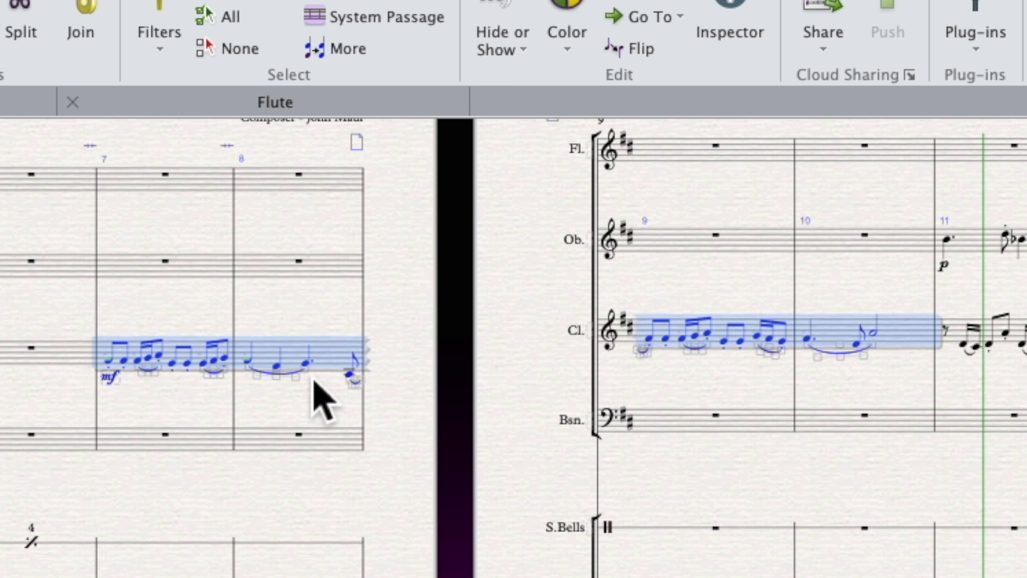
- Paste the clarinet melody into the flute staff starting at bar 7 and play it back
left_click(153, 176)
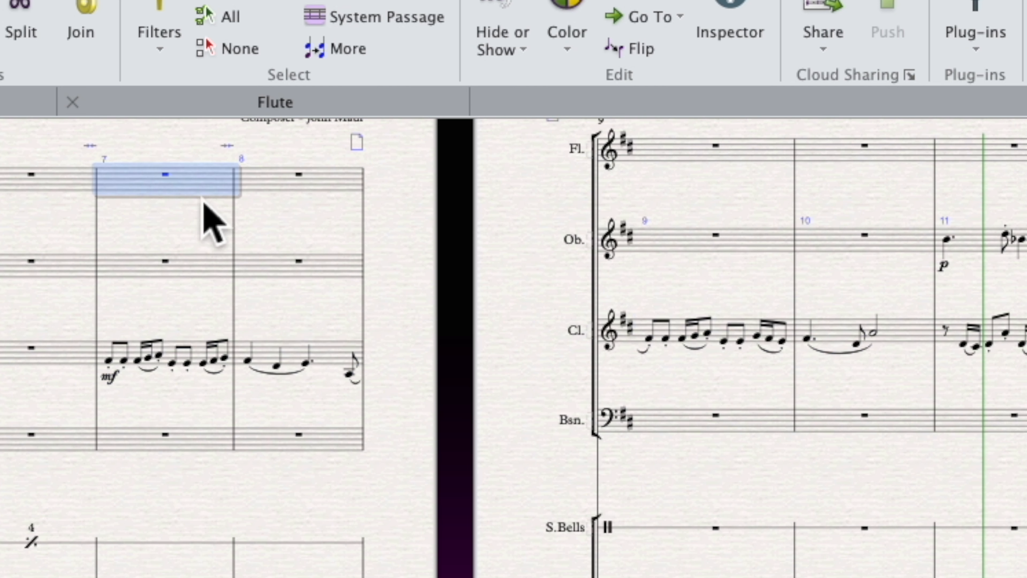
key("super+v")
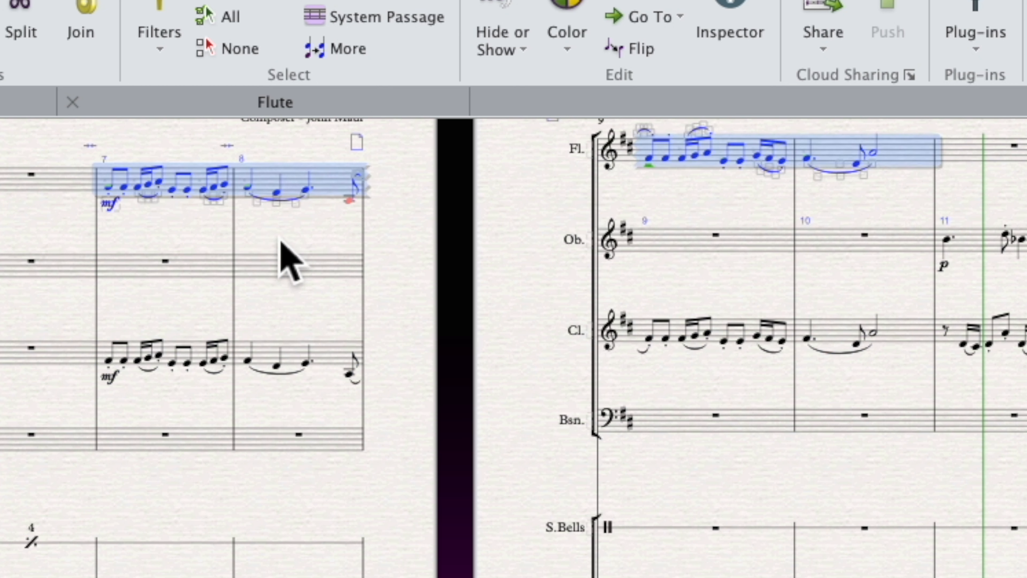
key("p")
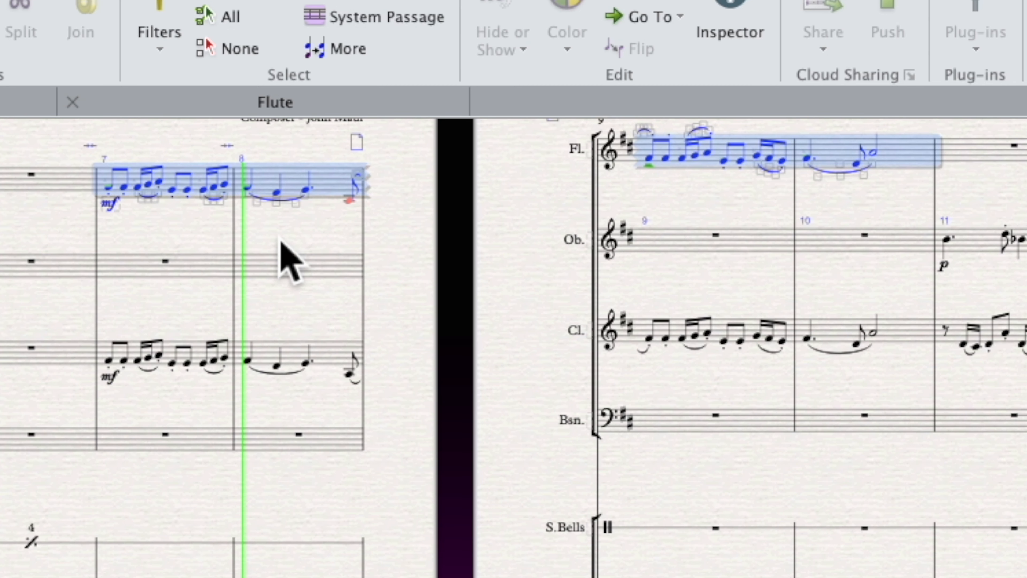
key("space")
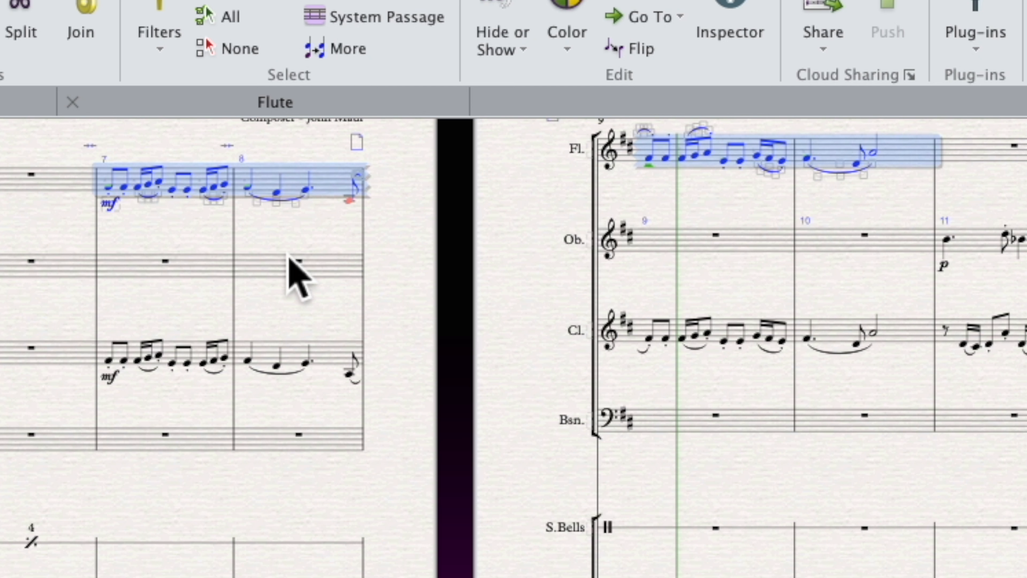
- Transpose the pasted flute melody up one octave and listen to the doubled passage
key("ctrl+Up")
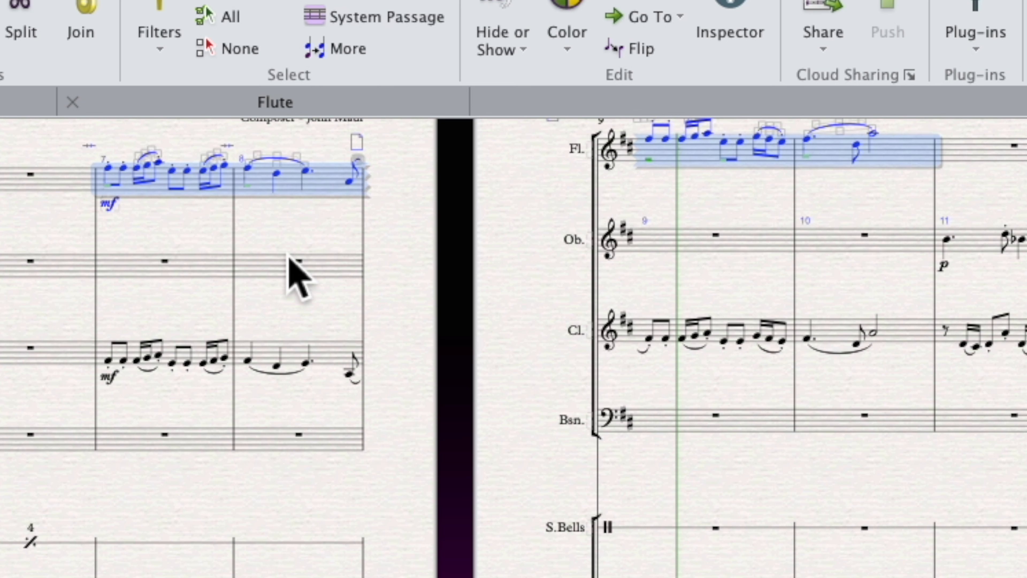
key("space")
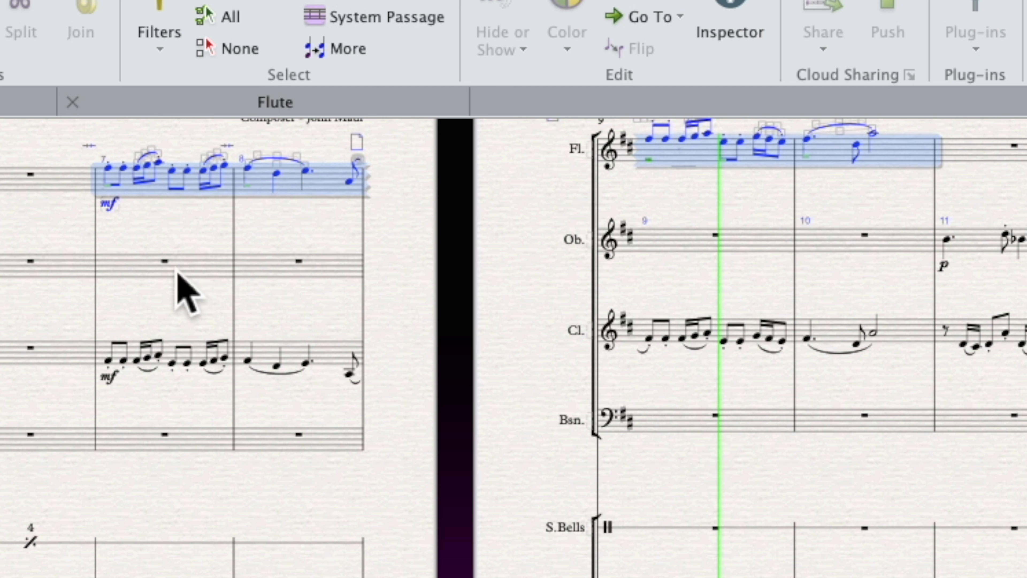
key("space")
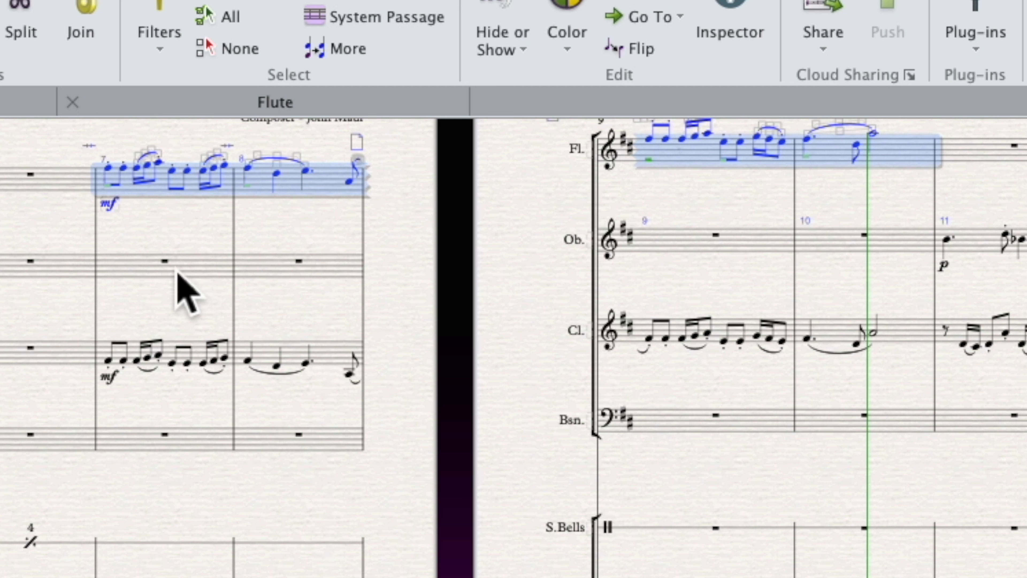
- Paste the melody into the oboe staff from bar 7 and play flute, oboe and clarinet together
left_click(129, 268)
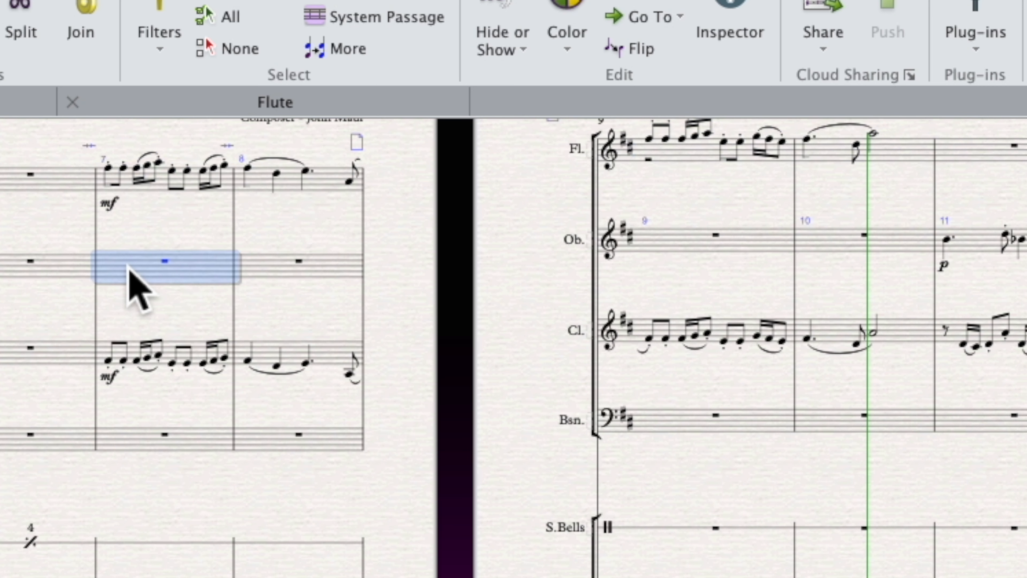
key("super+v")
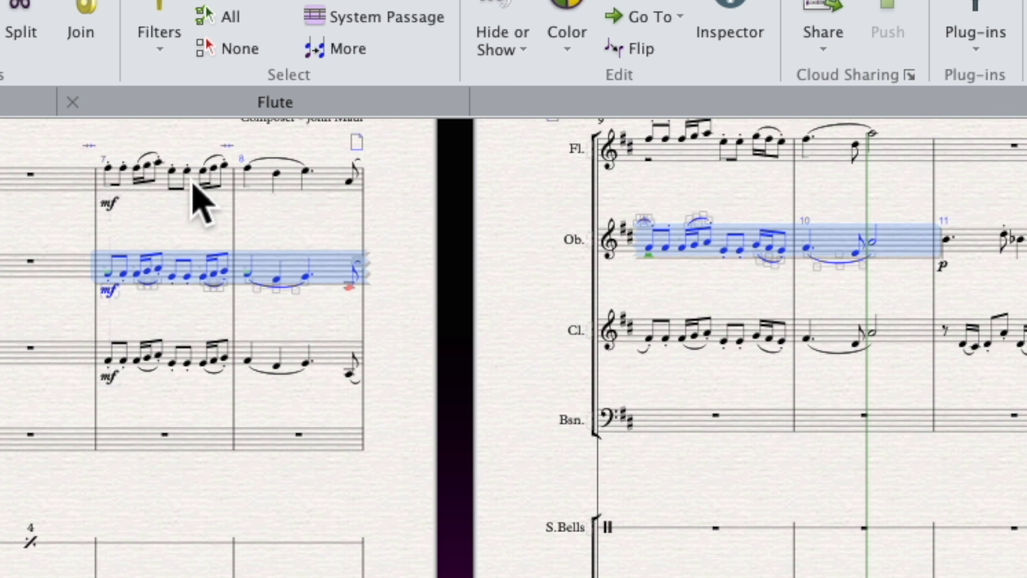
left_click(181, 183)
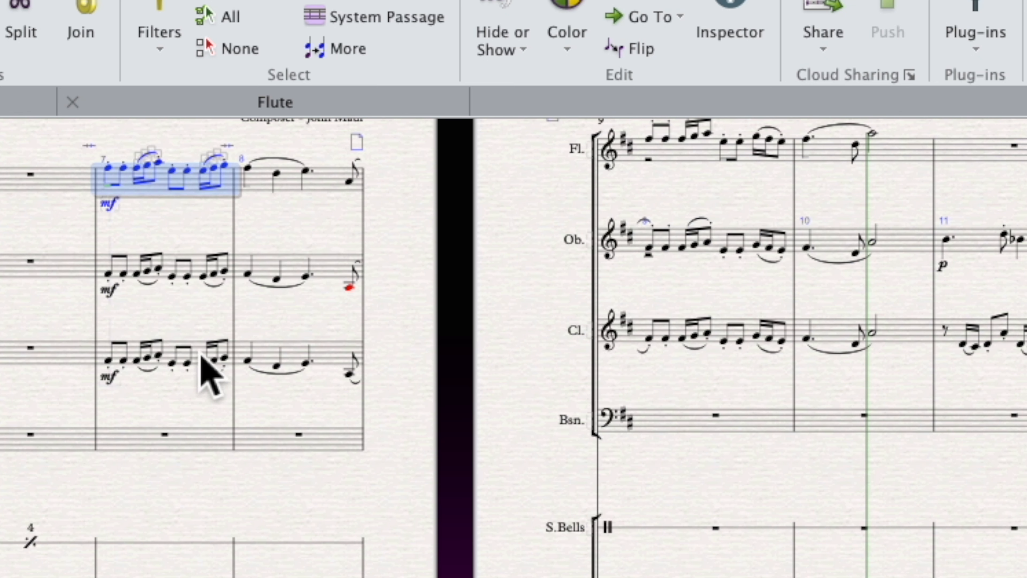
left_click(202, 355, "shift")
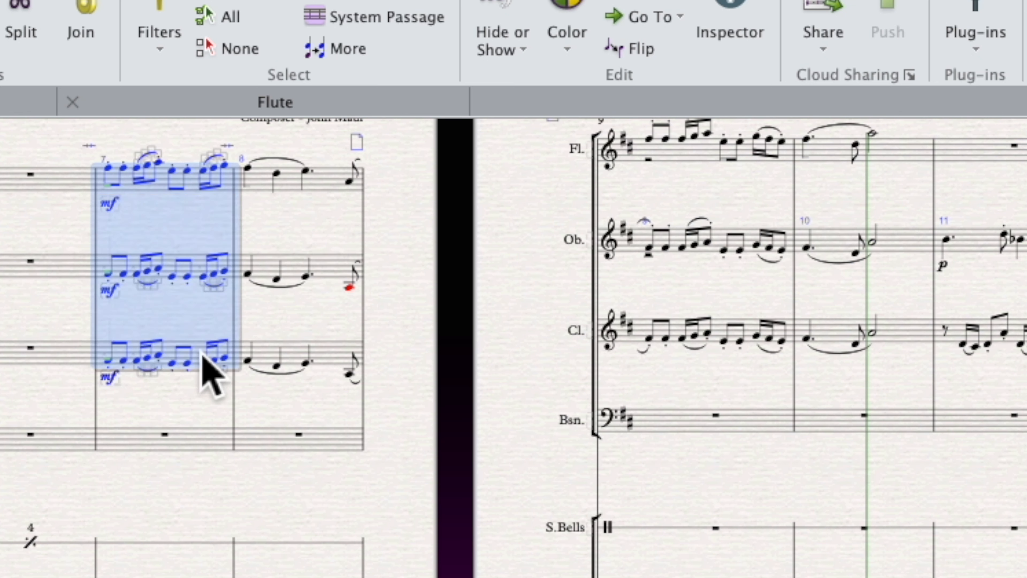
key("p")
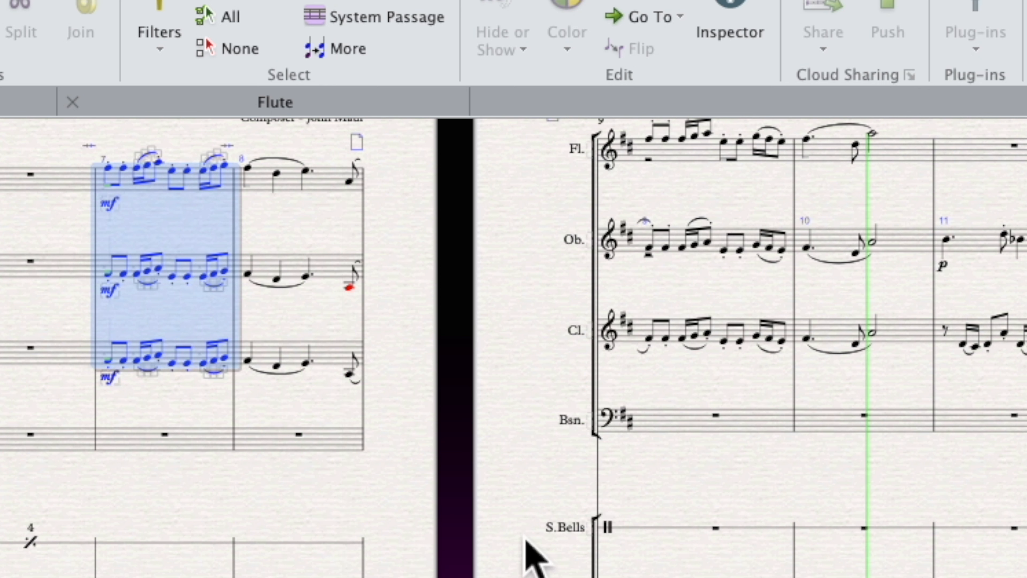
key("space")
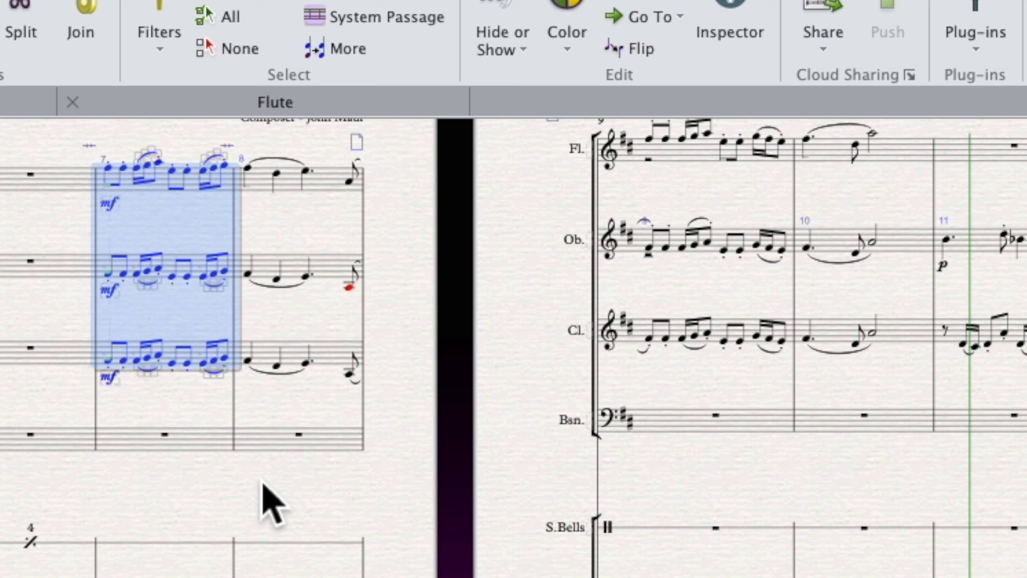
left_click(261, 481)
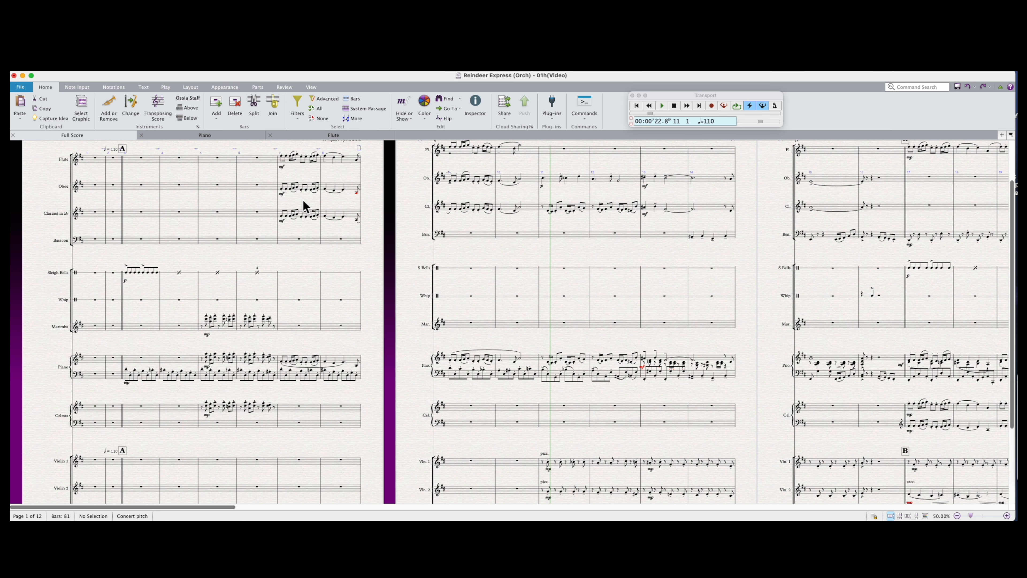
- Clear bars 6 to 10 of the oboe and flute staves, removing the pasted melody
left_click(334, 191)
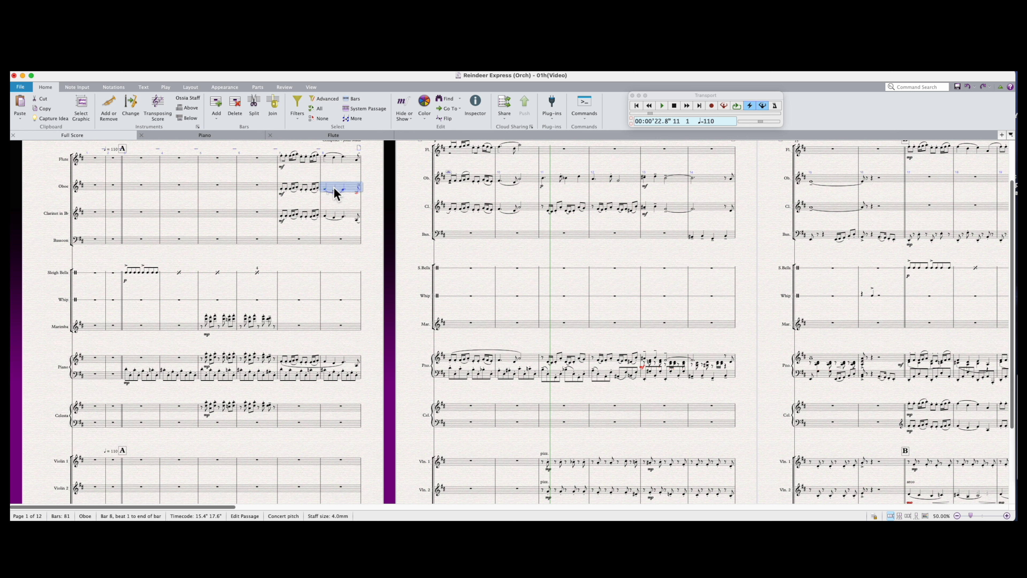
left_click(267, 188)
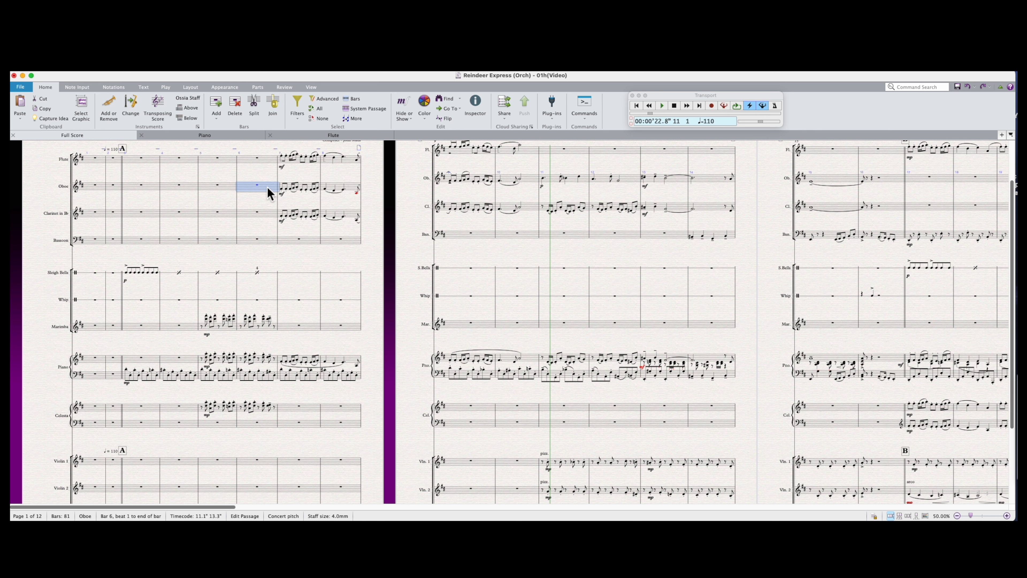
left_click(527, 187, "shift")
key("Delete")
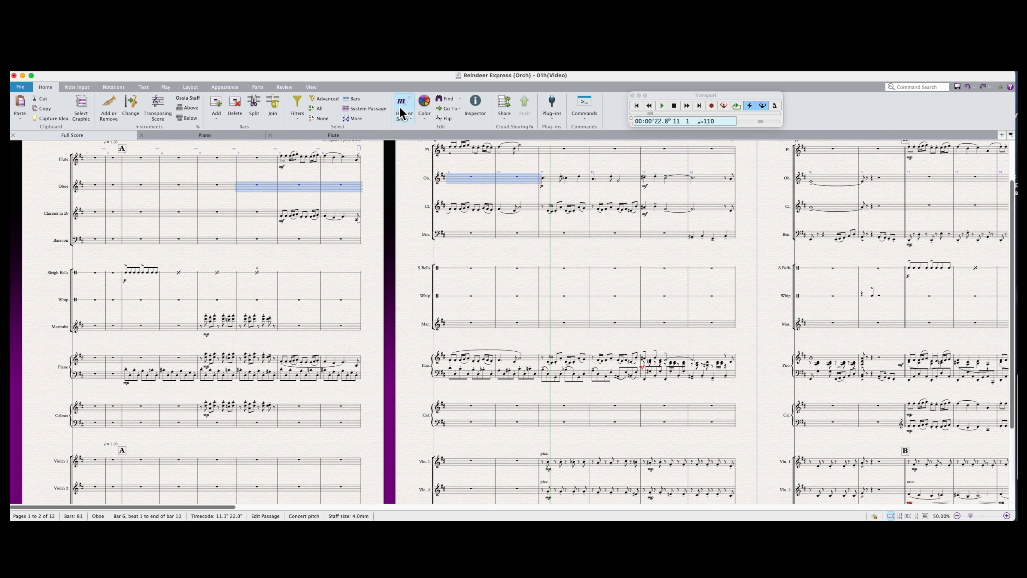
left_click(534, 151, "shift")
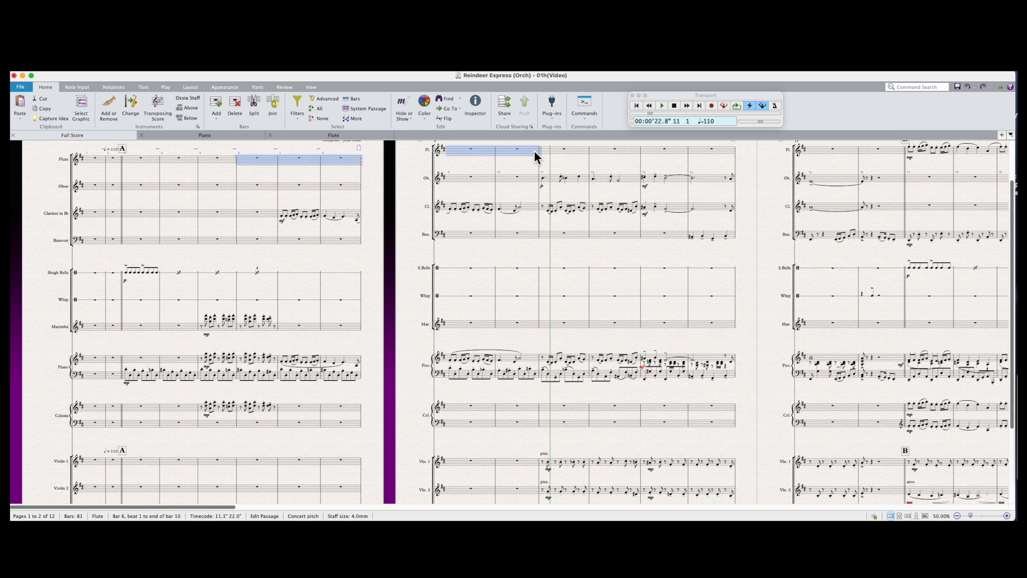
- Move the playback position to beat 4 of bar 24, just before rehearsal mark D, and play the passage
scroll(558, 290, "down", 3)
scroll(558, 297, "down", 2)
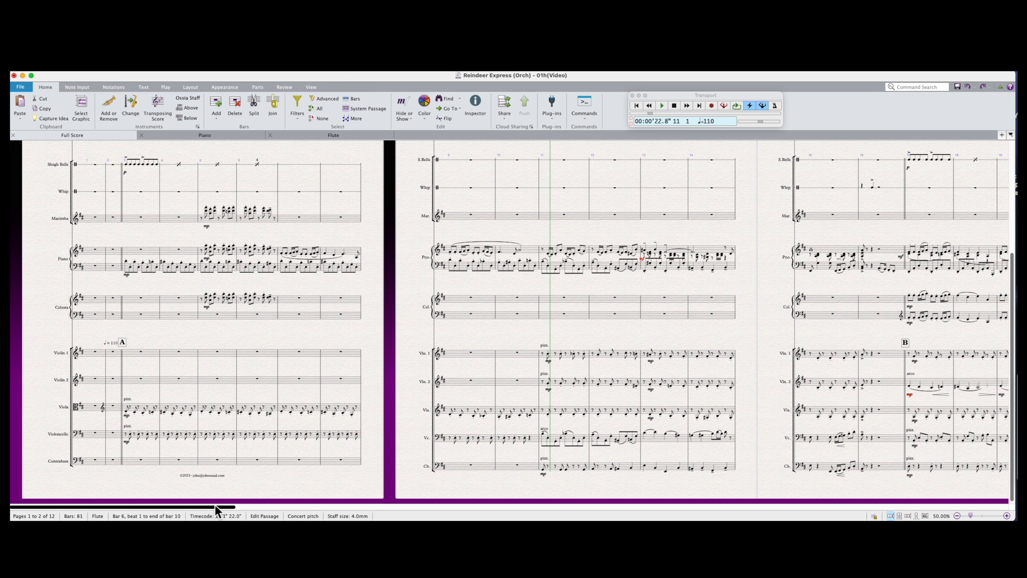
left_click_drag(216, 509, 445, 510)
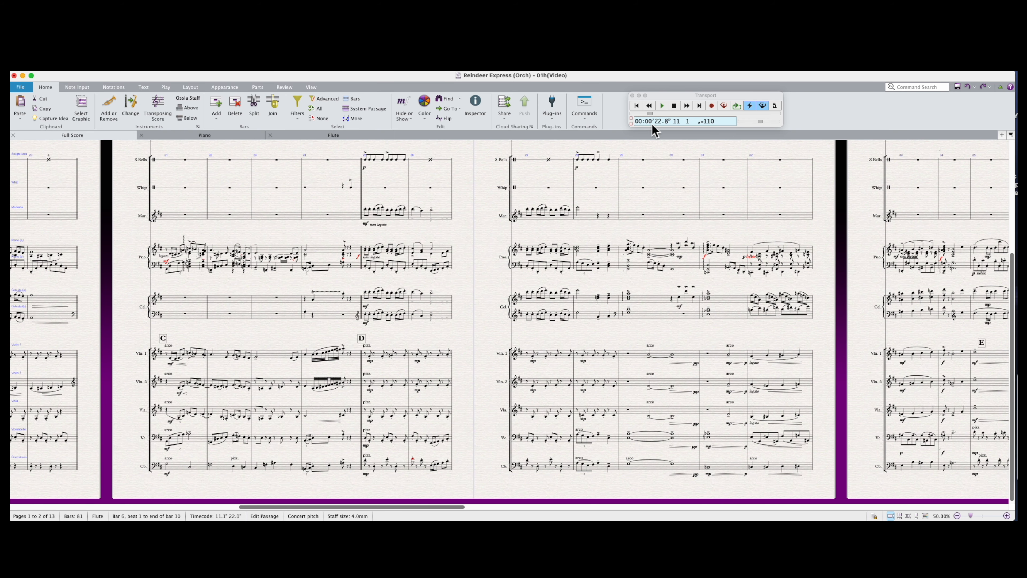
left_click_drag(653, 117, 677, 116)
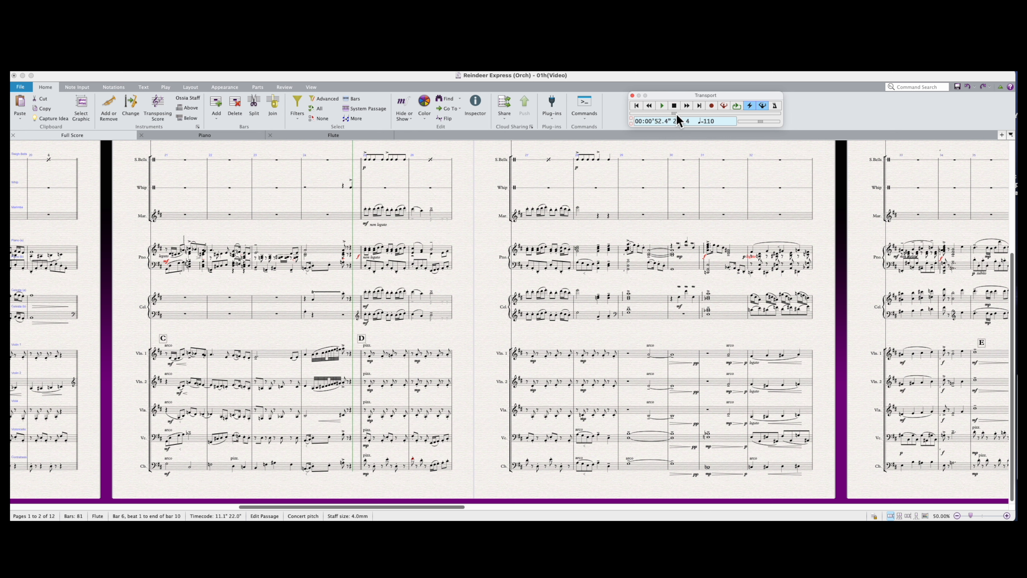
left_click(658, 211)
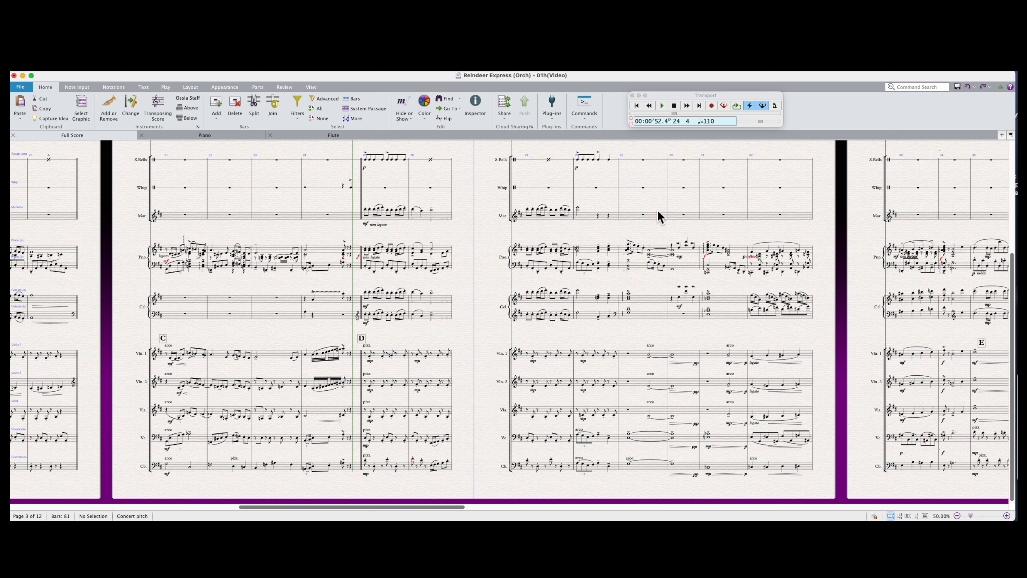
key("space")
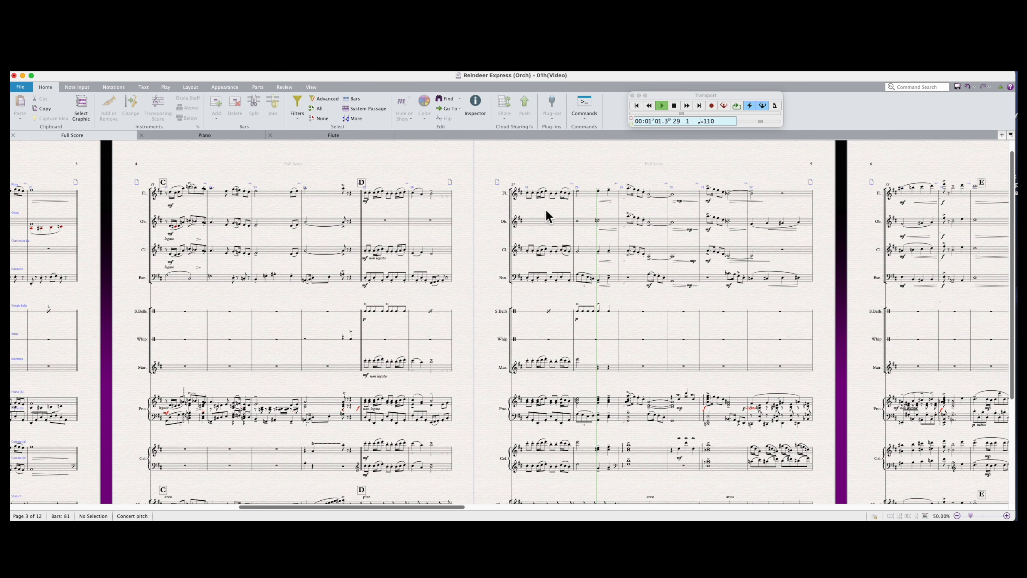
key("space")
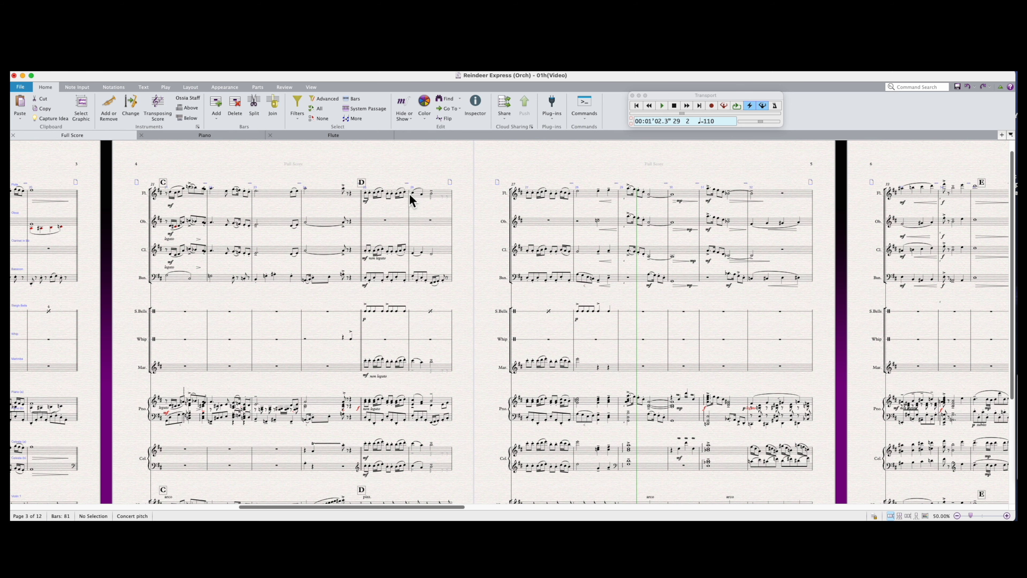
- Select the four woodwind staves in bars 25 and 26 at rehearsal mark D and play them back
left_click(442, 195)
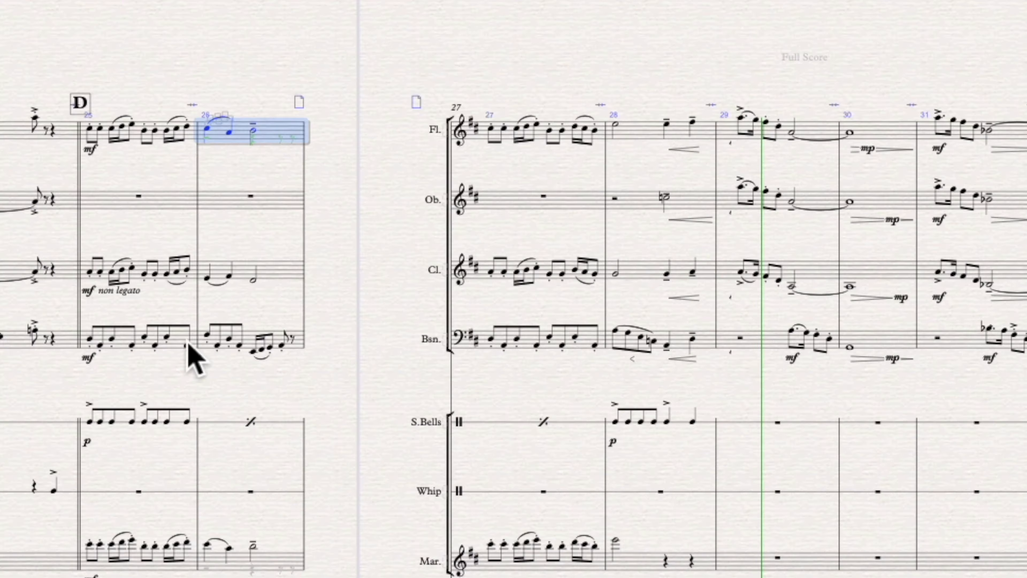
left_click(402, 280, "shift")
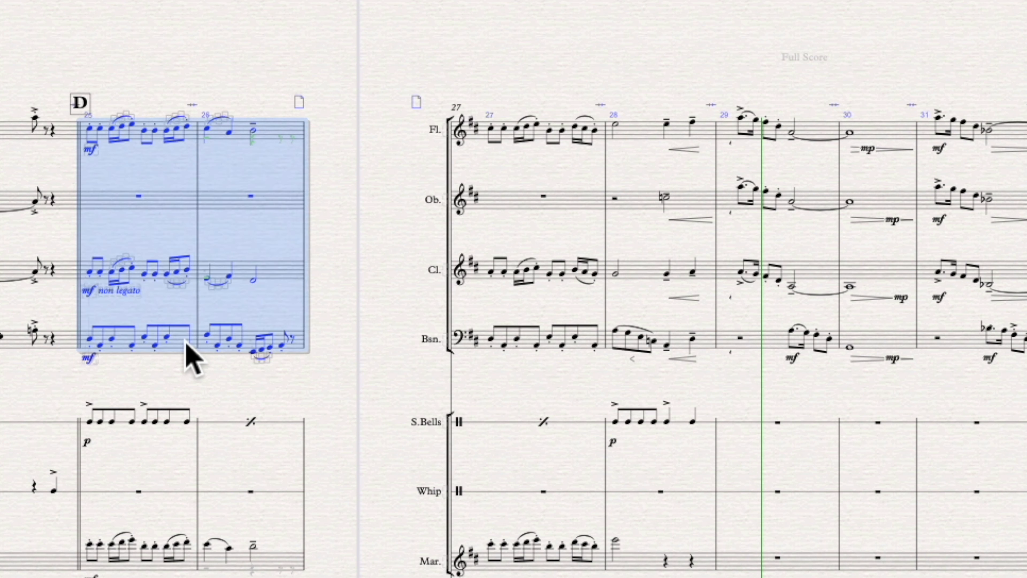
key("p")
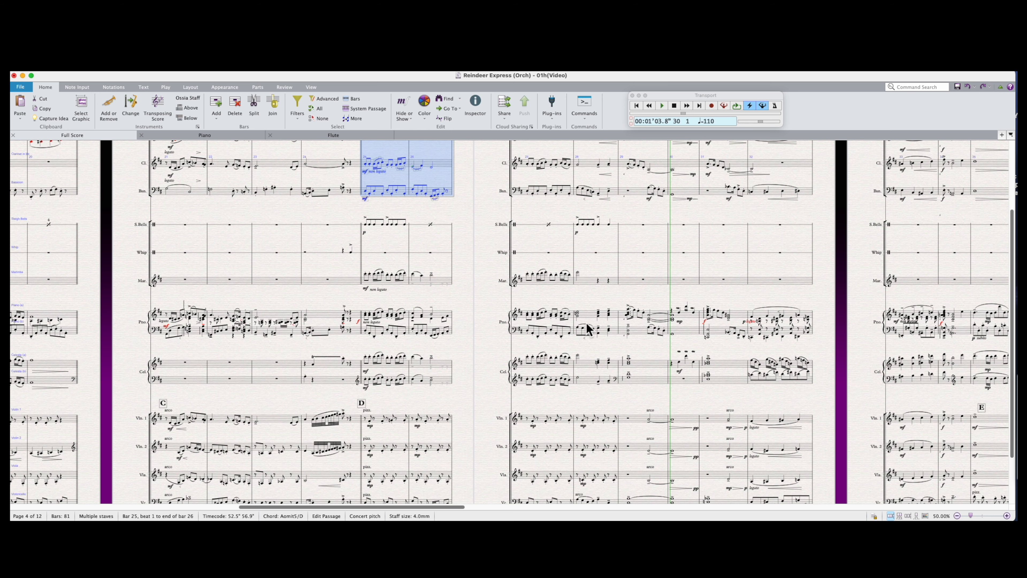
- Select all five string staves in bar 21 at rehearsal mark C and play the strings from there
left_click_drag(226, 350, 369, 281)
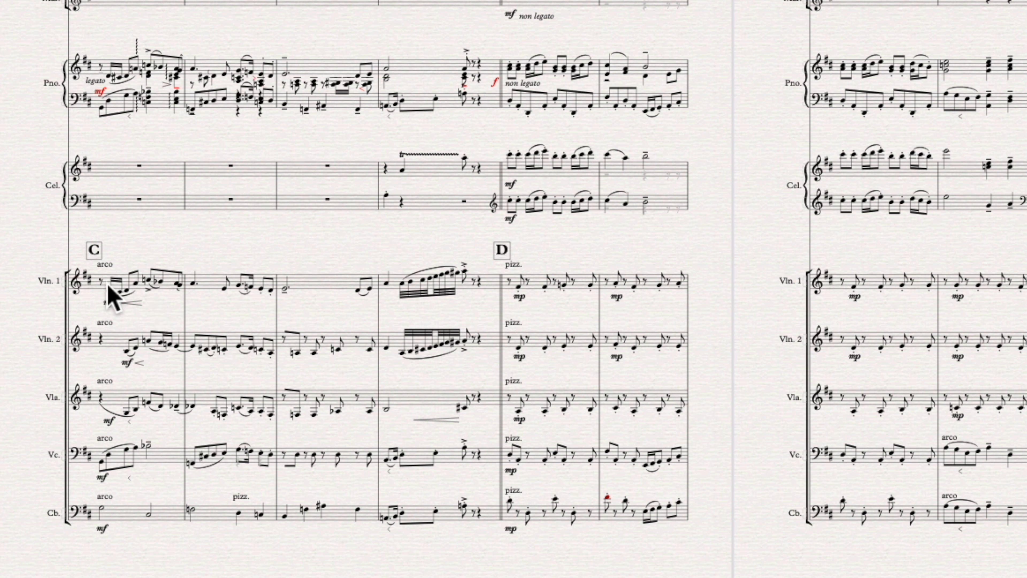
left_click(97, 293)
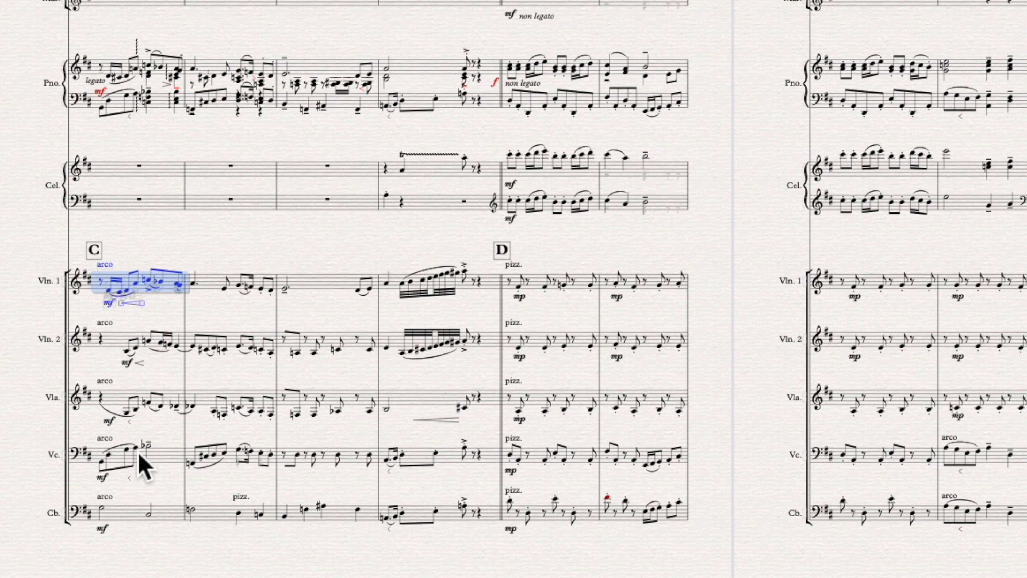
left_click(171, 521, "shift")
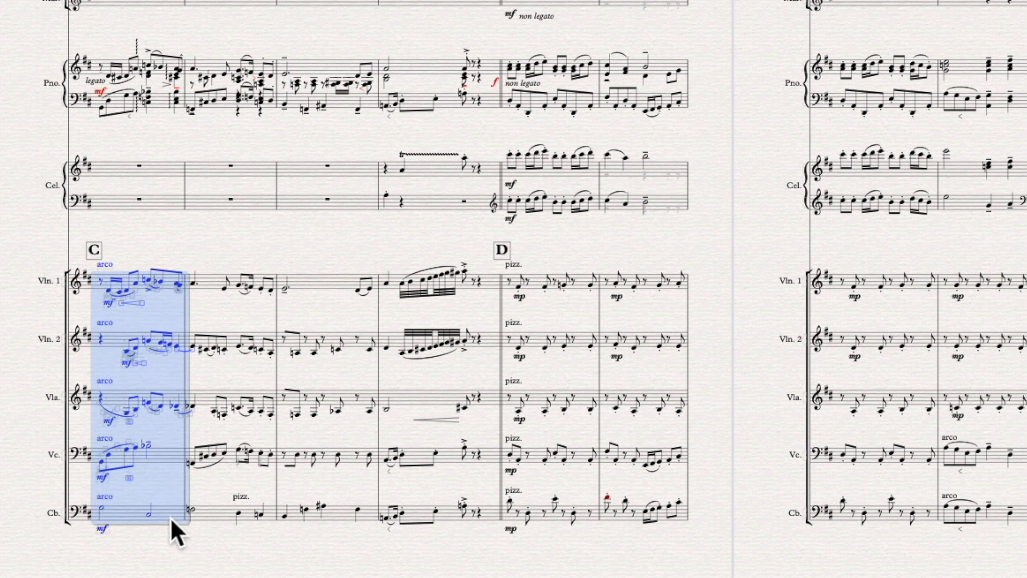
key("space")
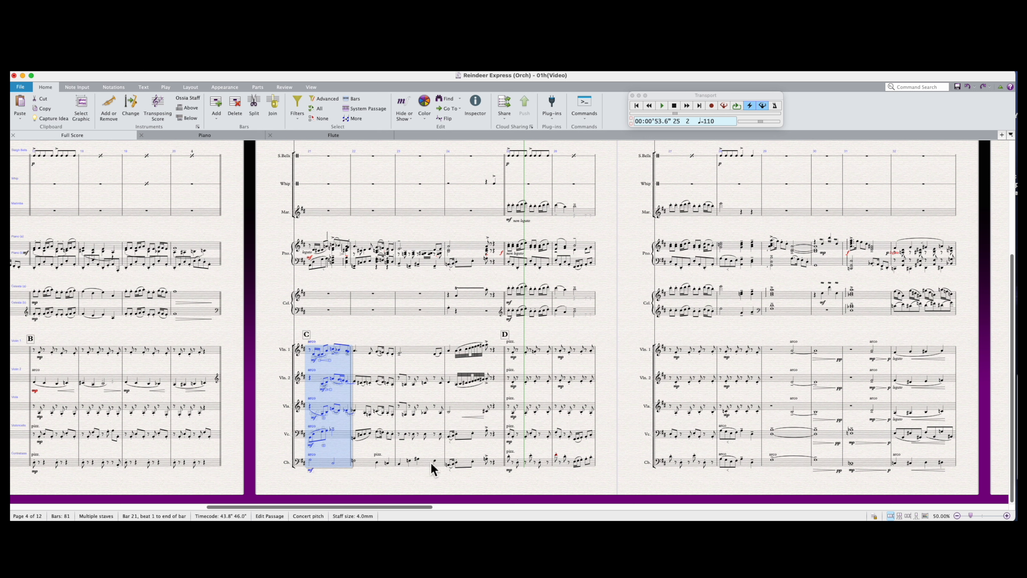
- Examine the string writing around rehearsal mark G
left_click_drag(423, 507, 644, 507)
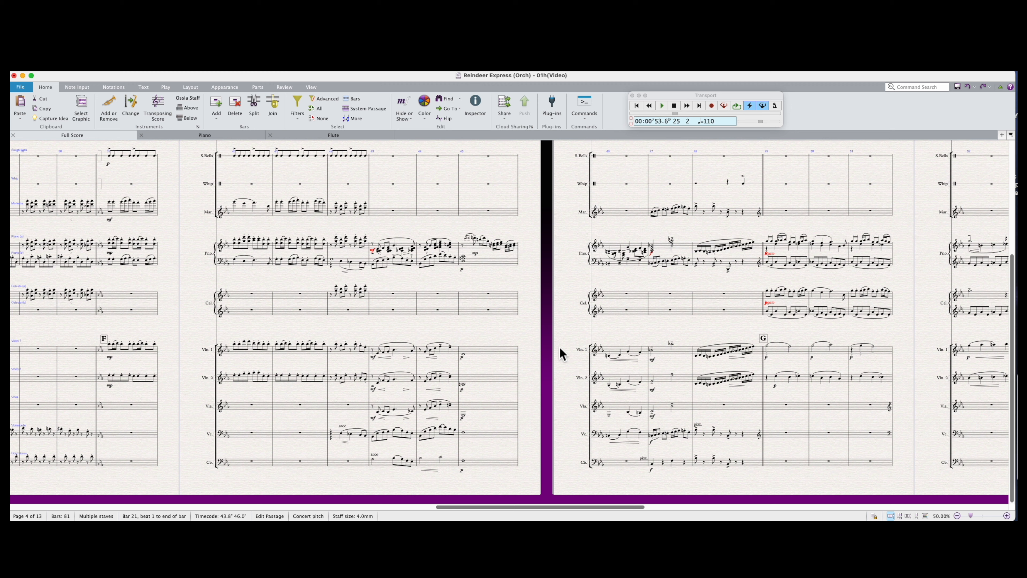
left_click_drag(633, 506, 724, 509)
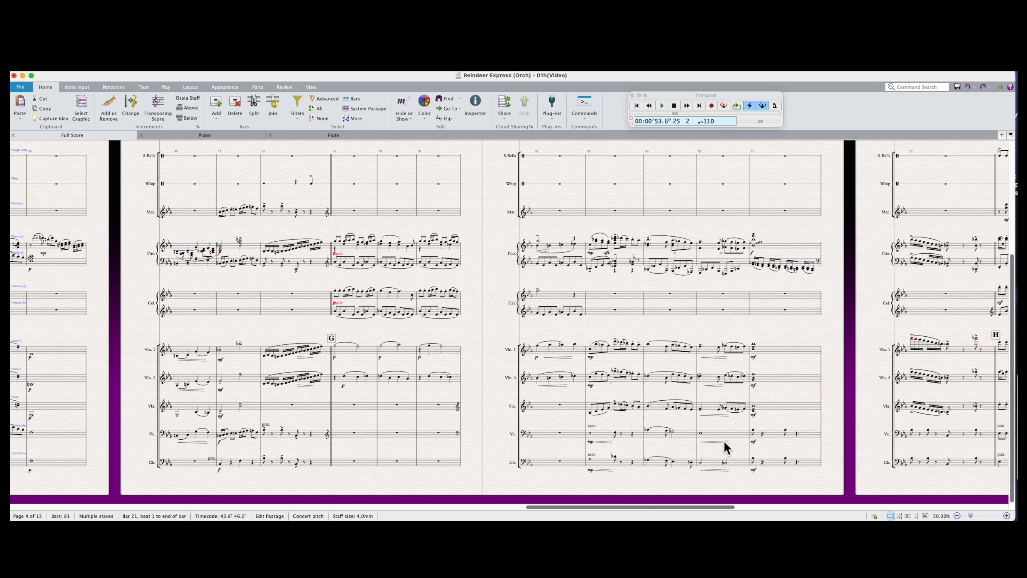